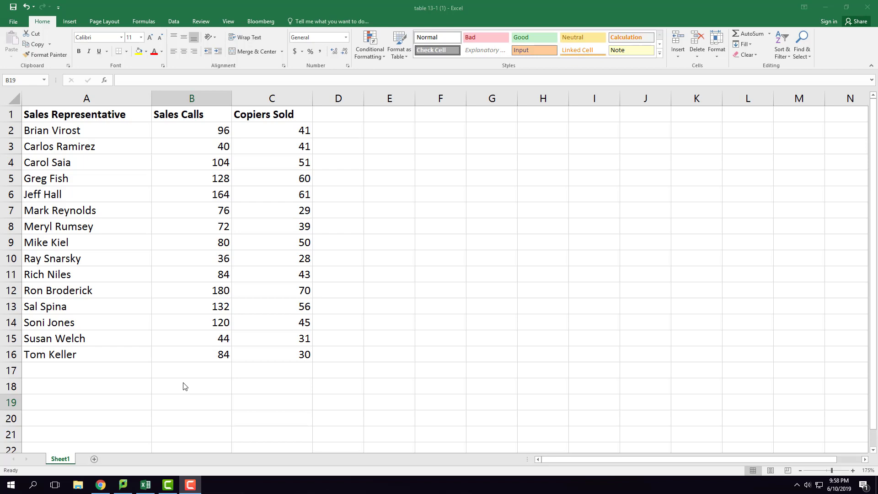
Enter =CORREL(B2:B16,C2:C16) in B18 relating Sales Calls to Copiers Sold
{"action": "left_click", "coordinate": [208, 386]}
{"action": "type", "text": "="}
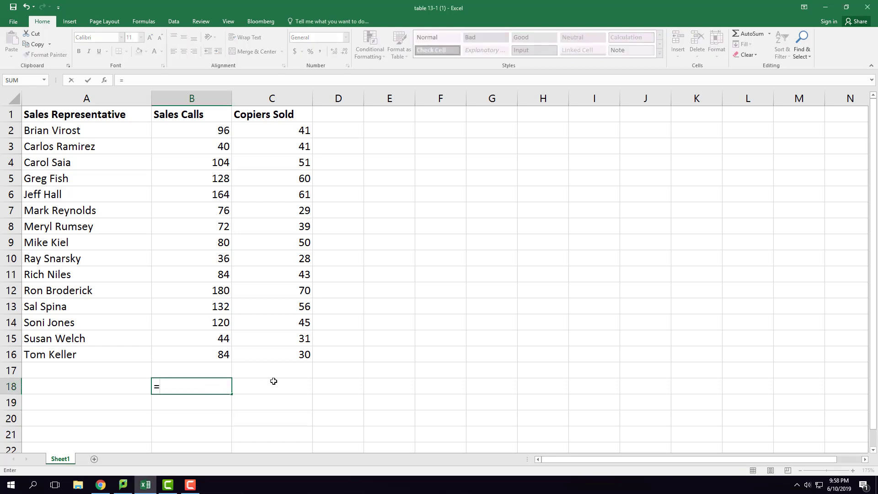
{"action": "type", "text": "cor"}
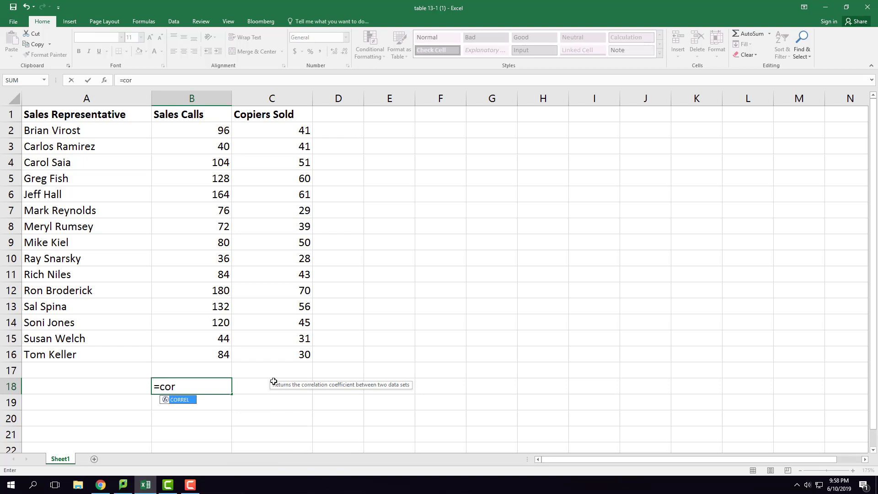
{"action": "type", "text": "rel"}
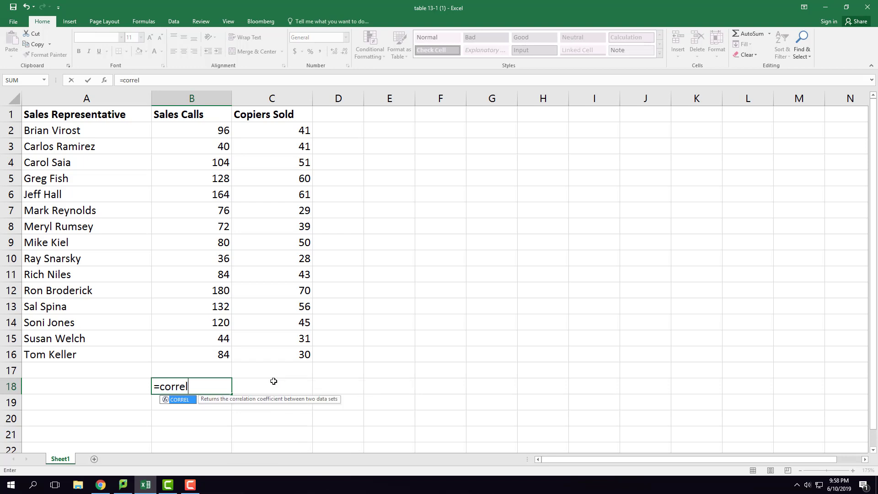
{"action": "key", "text": "Tab"}
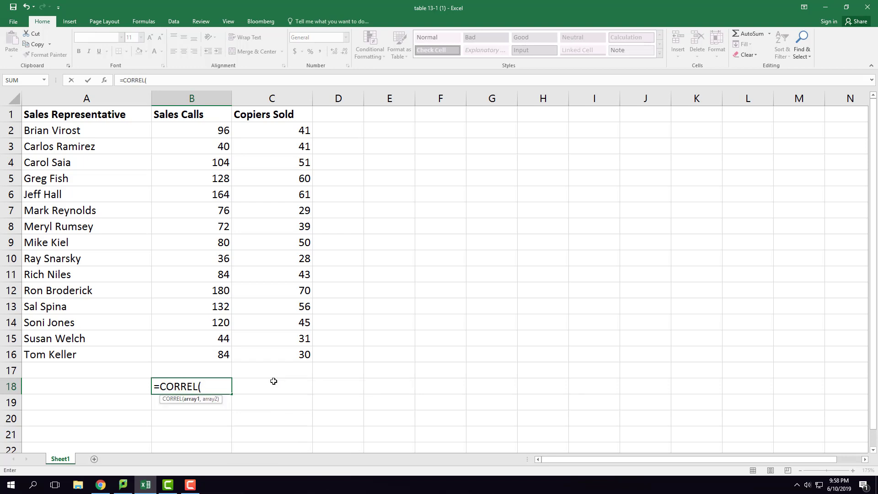
{"action": "key", "text": "Up"}
{"action": "key", "text": "Up"}
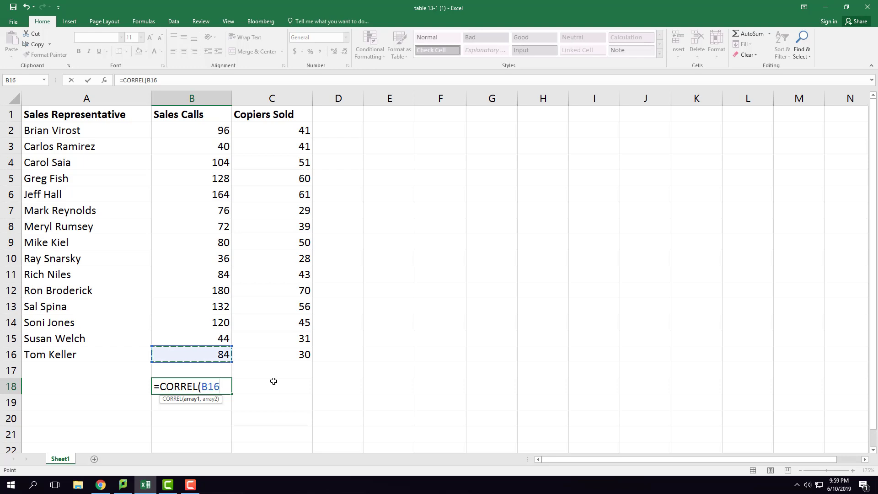
{"action": "key", "text": "ctrl+shift+Up"}
{"action": "key", "text": "shift+Down"}
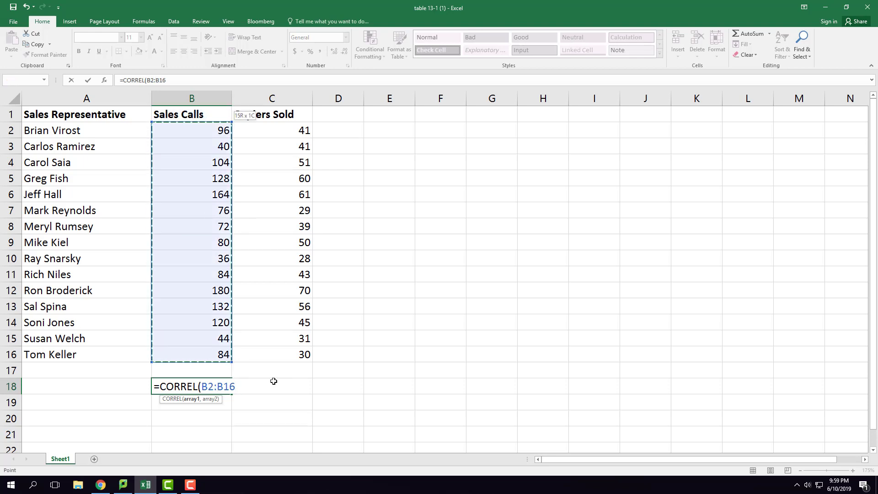
{"action": "type", "text": ","}
{"action": "left_click", "coordinate": [266, 134]}
{"action": "left_click_drag", "start_coordinate": [266, 135], "coordinate": [272, 353]}
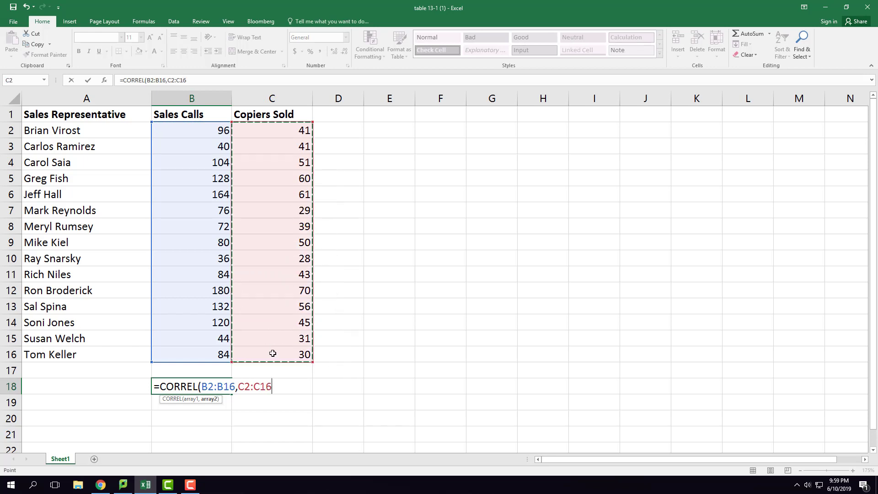
{"action": "type", "text": ")"}
Commit the formula so B18 shows 0.864631791 and verify it in the formula bar
{"action": "key", "text": "Return"}
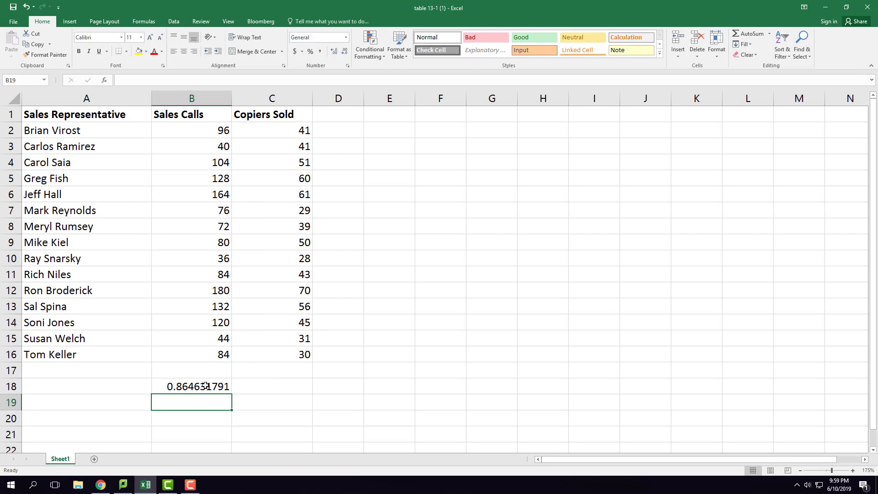
{"action": "left_click", "coordinate": [207, 387]}
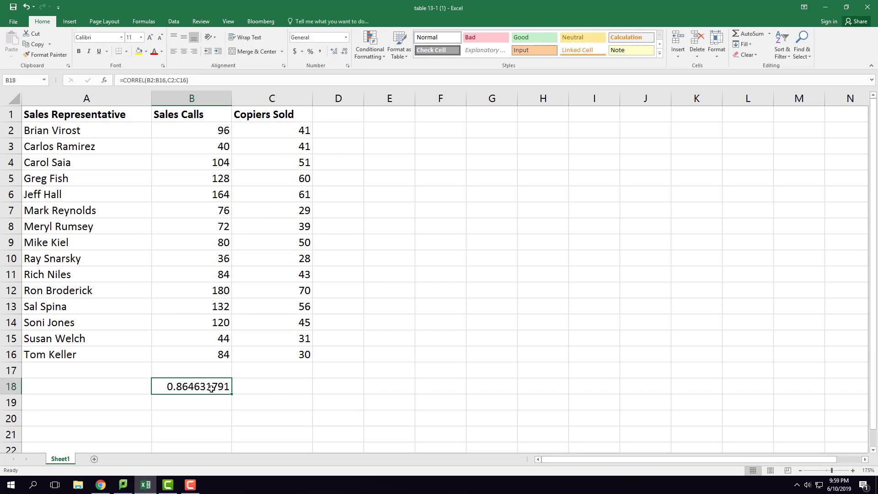